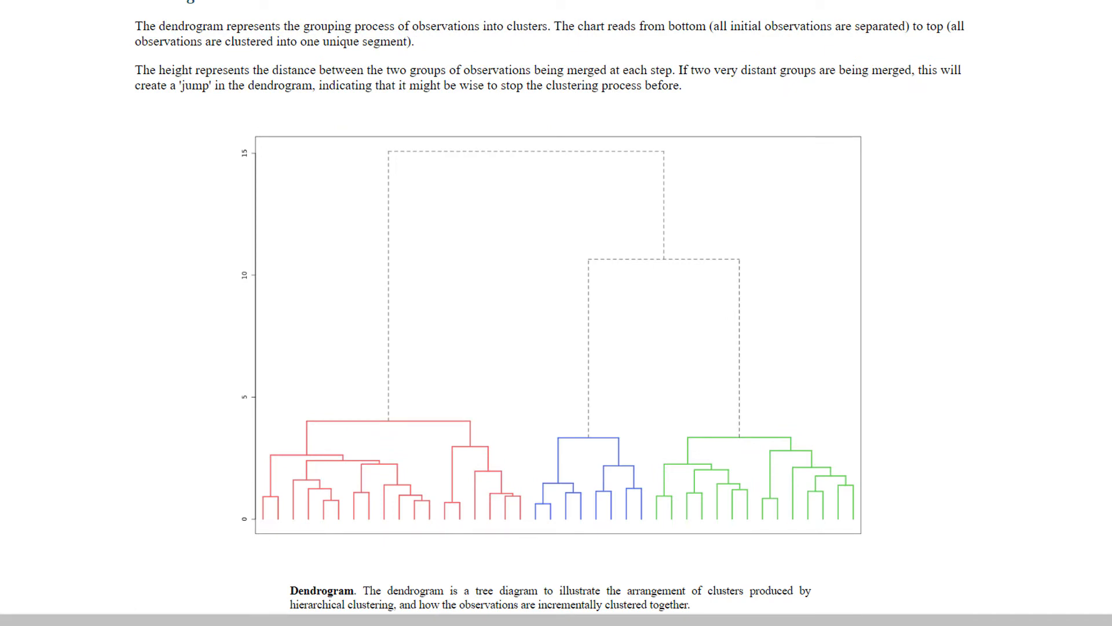
scroll(556, 347, down, 5)
scroll(557, 348, down, 5)
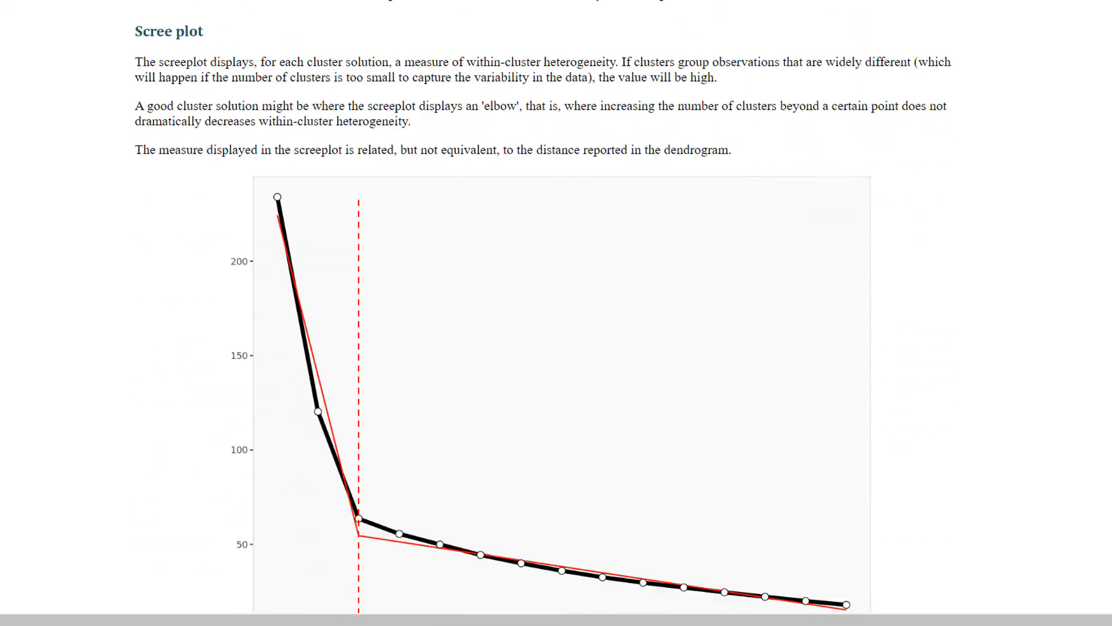
scroll(556, 347, down, 3)
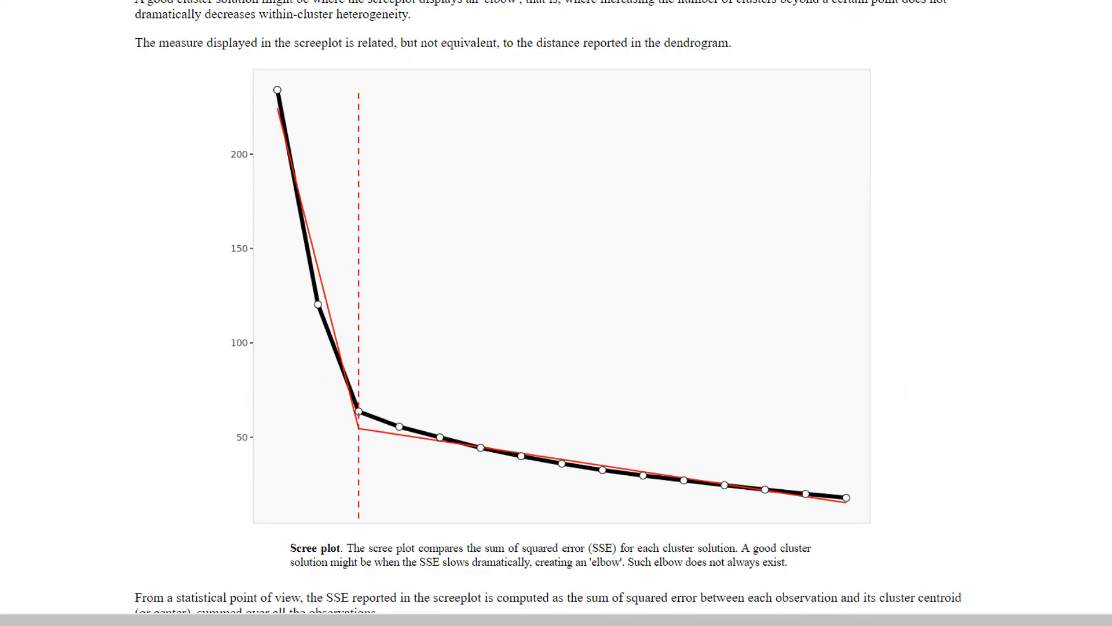
scroll(556, 349, down, 2)
scroll(556, 347, down, 6)
scroll(557, 347, down, 6)
scroll(556, 348, down, 3)
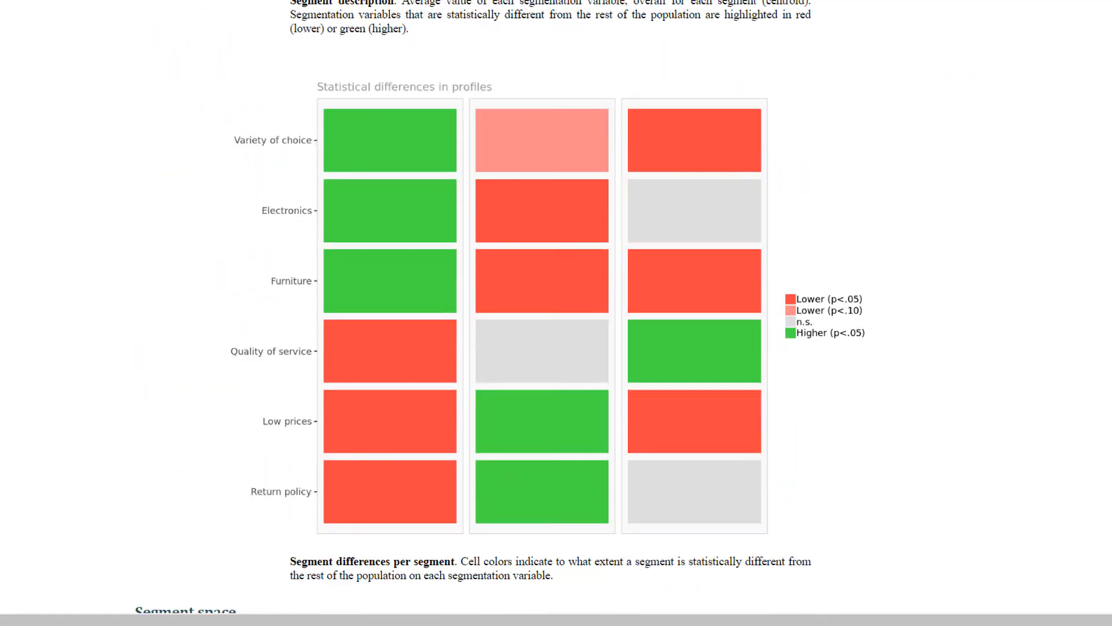
scroll(557, 348, down, 3)
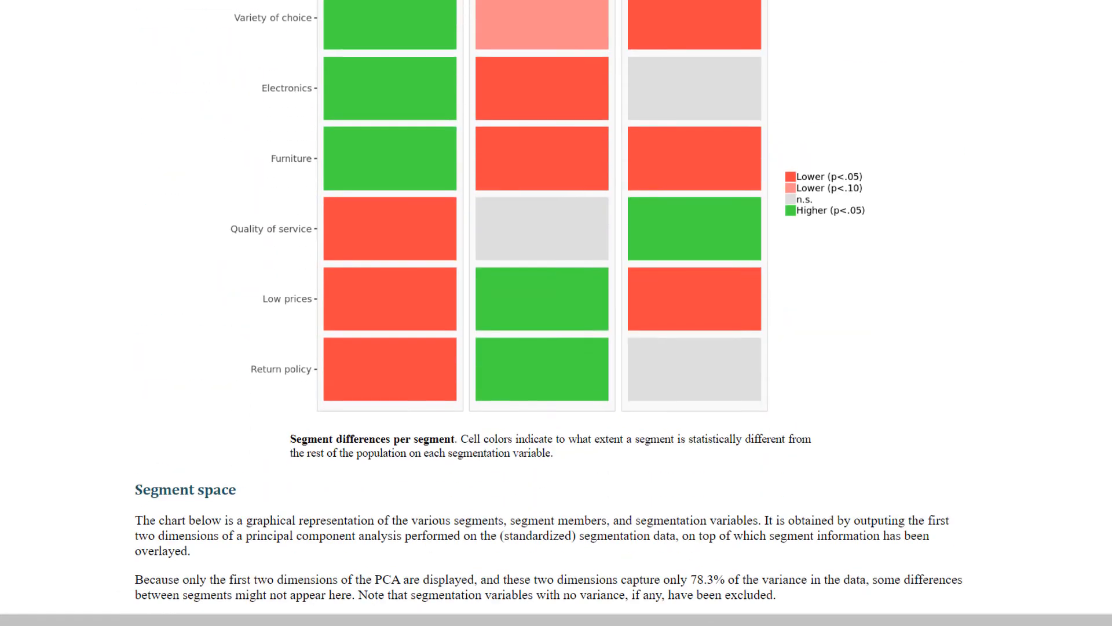
scroll(557, 348, down, 5)
scroll(556, 347, down, 4)
scroll(557, 348, down, 1)
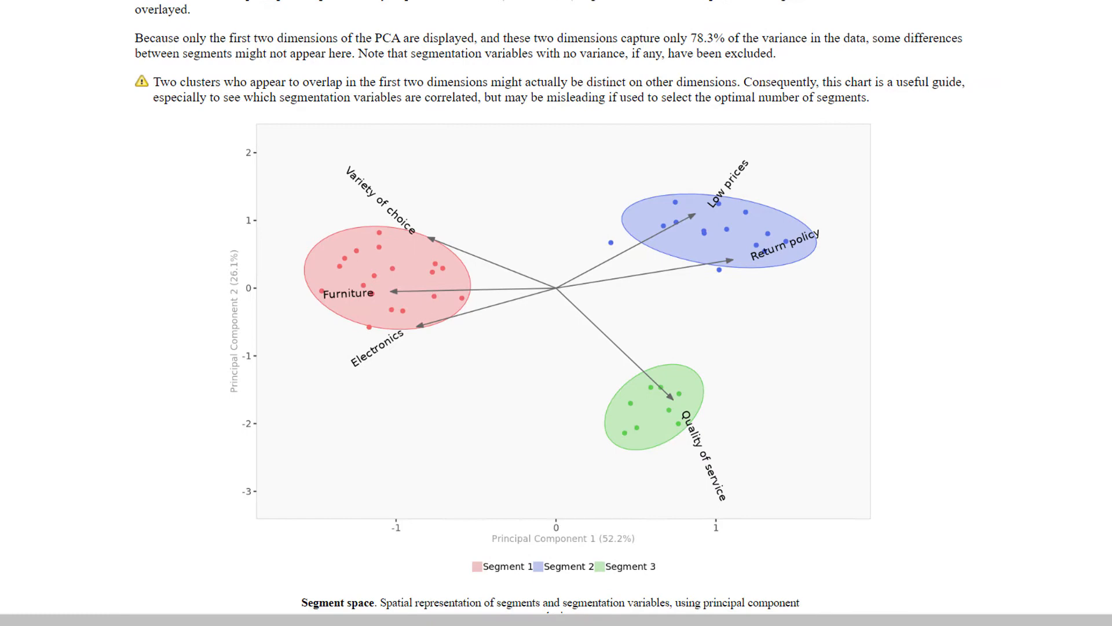
scroll(556, 348, down, 8)
scroll(556, 348, down, 4)
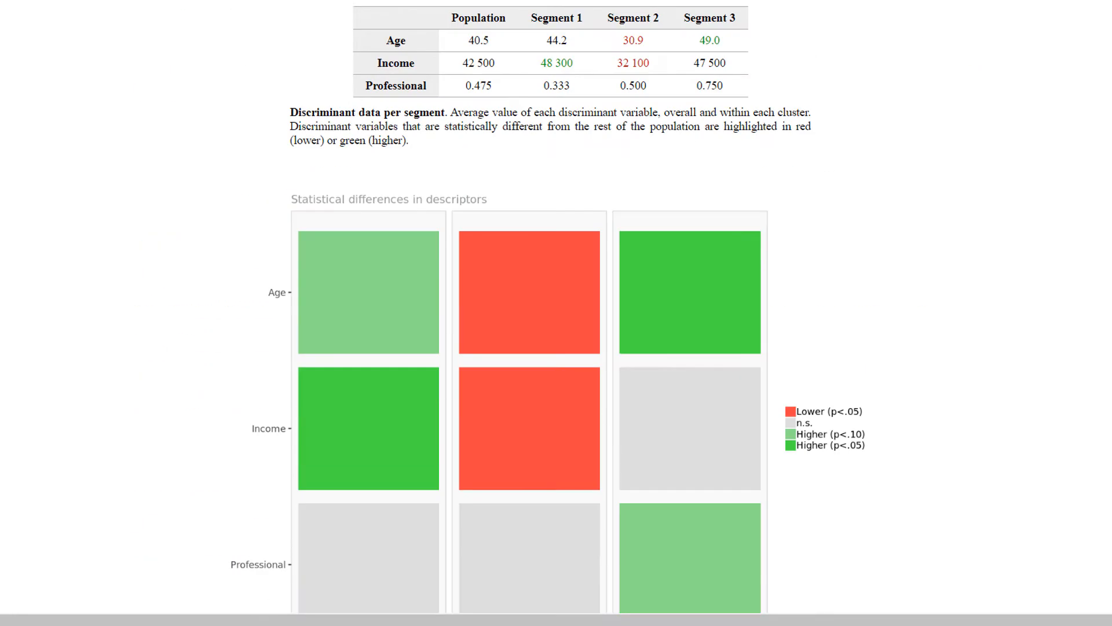
scroll(557, 348, down, 2)
scroll(556, 347, down, 1)
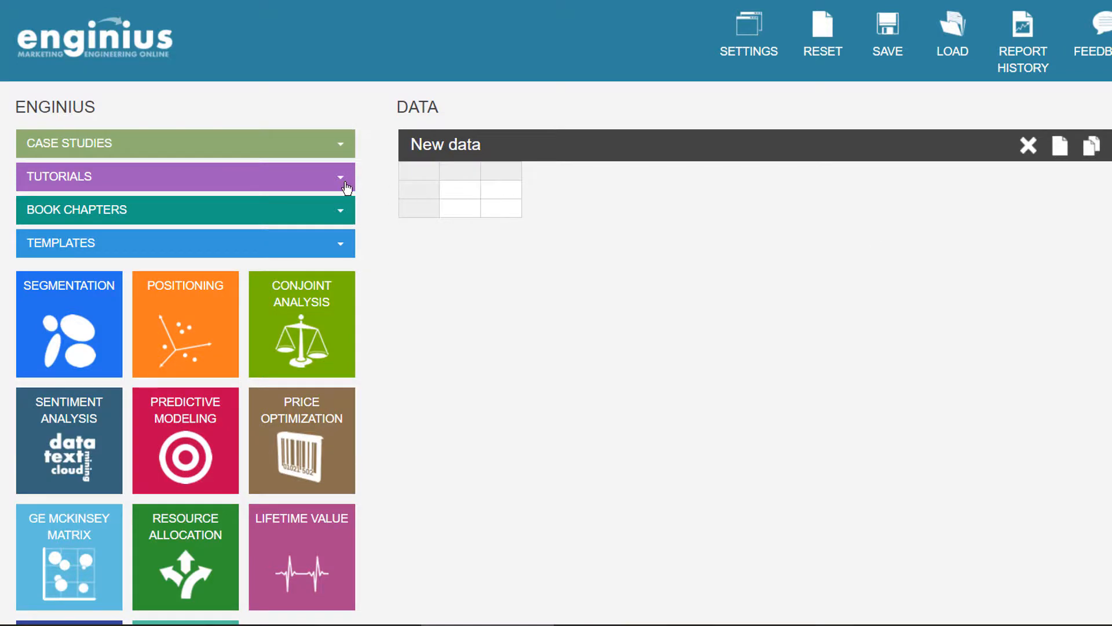
Step: Load the Segmentation tutorial's OfficeStar dataset from the TUTORIALS list
click(340, 177)
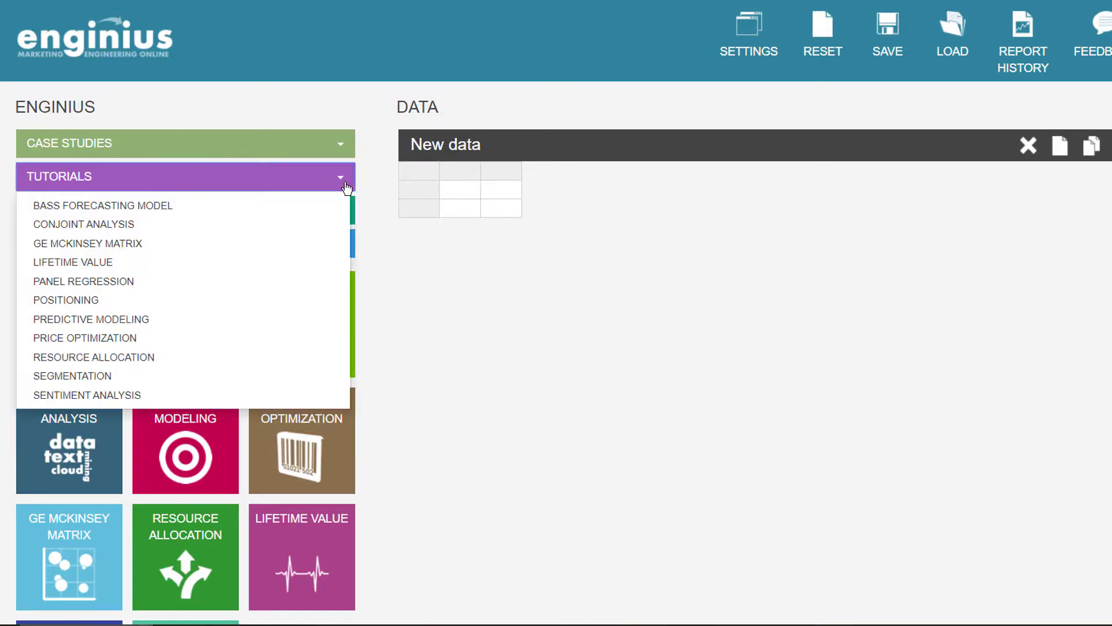
click(78, 375)
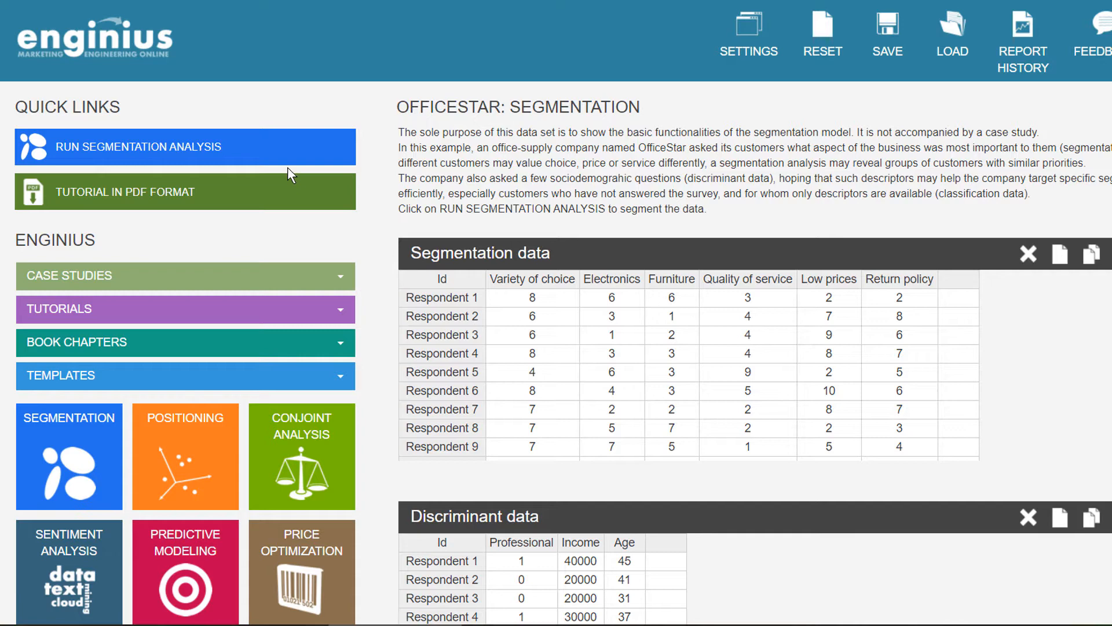
click(252, 155)
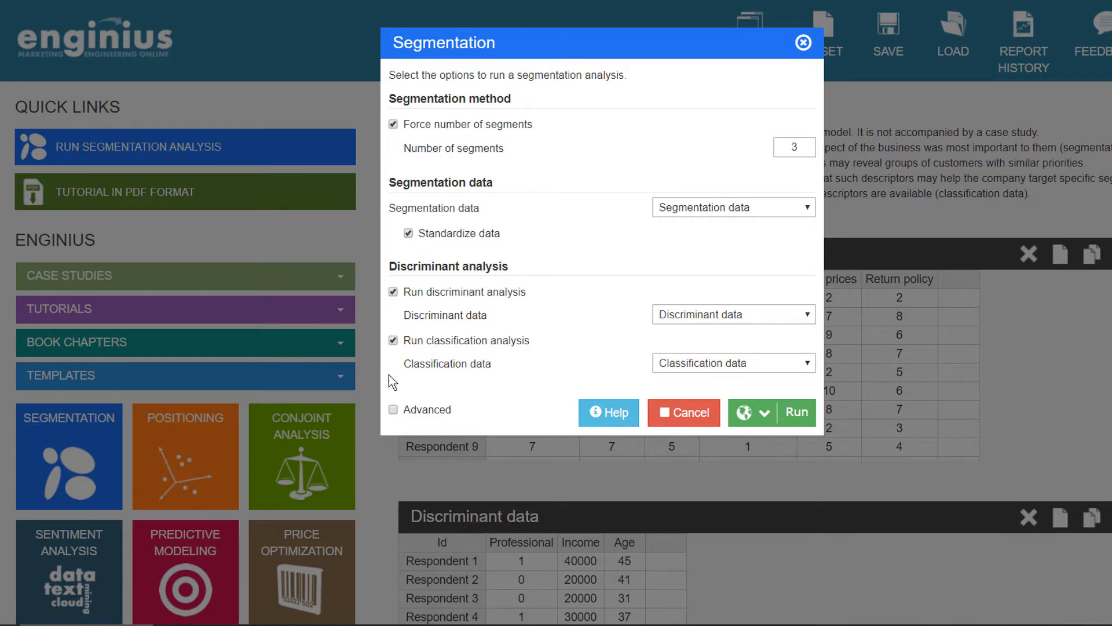
click(394, 410)
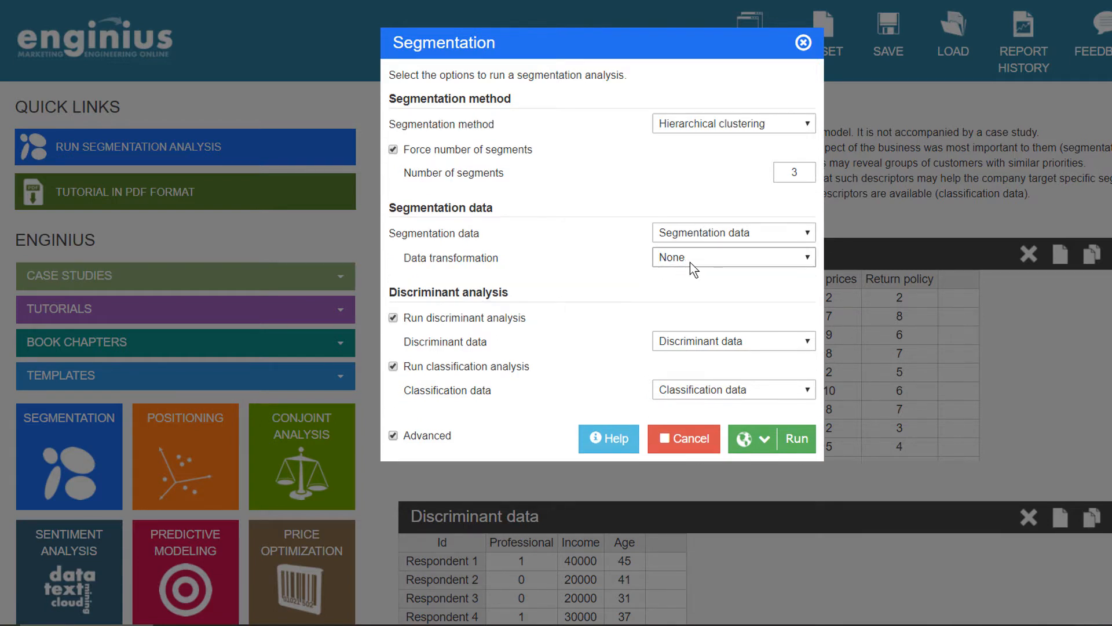
click(733, 257)
click(725, 285)
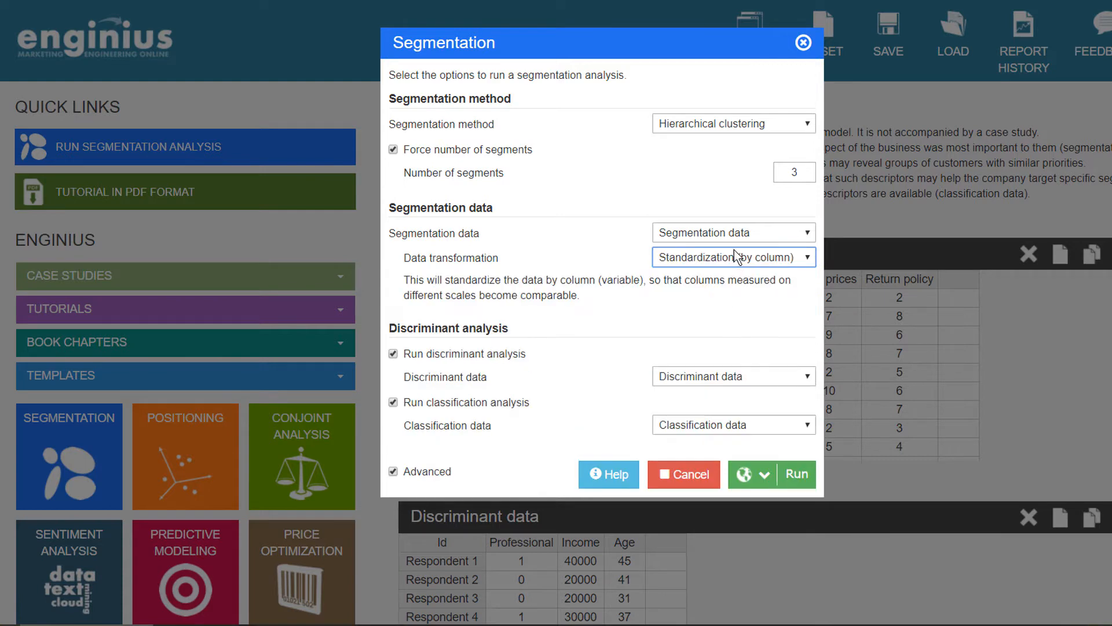
click(732, 258)
click(712, 313)
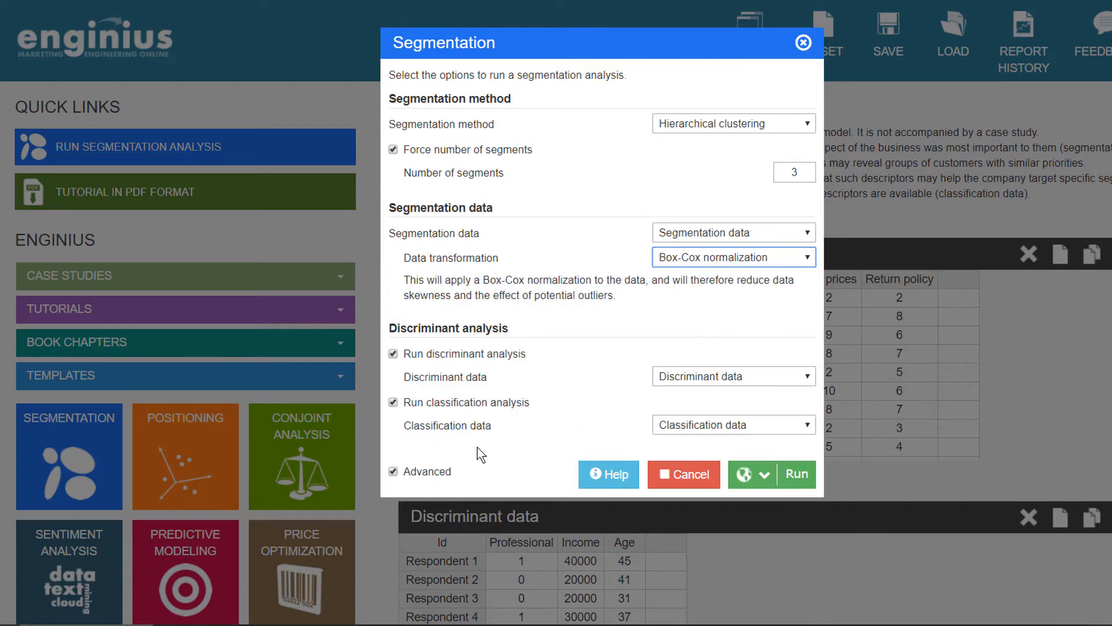
click(393, 471)
click(683, 412)
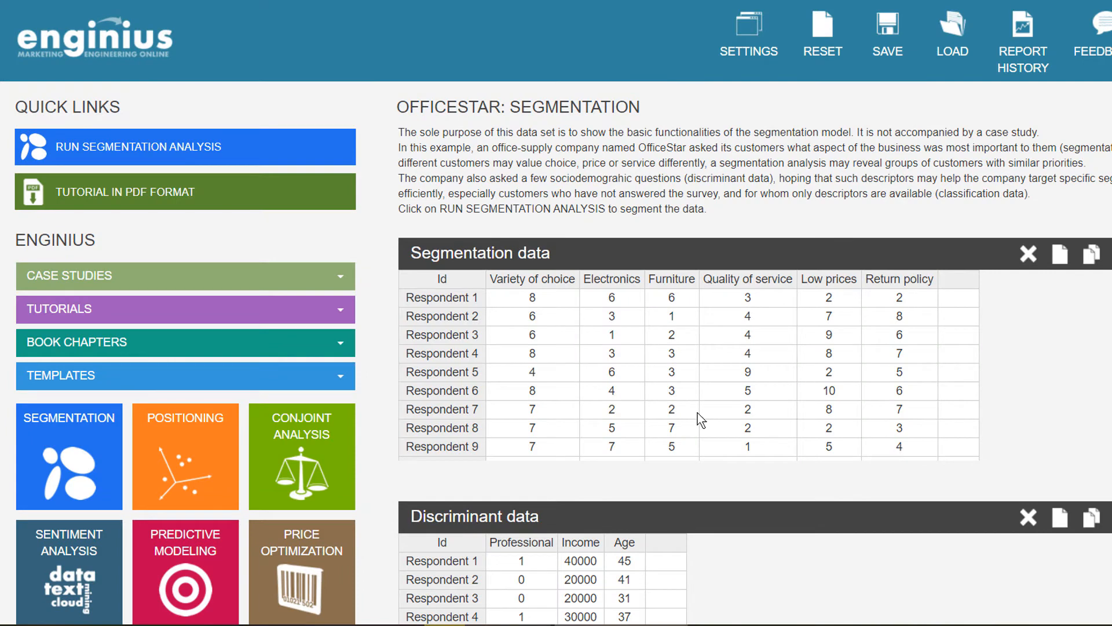
scroll(731, 486, down, 3)
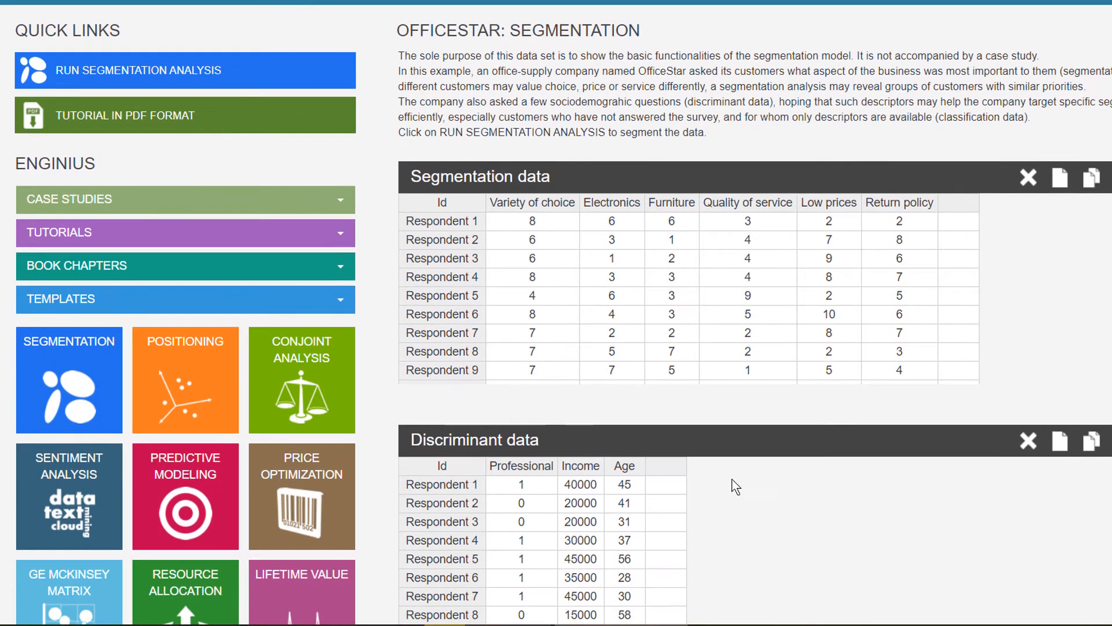
scroll(731, 485, down, 3)
scroll(731, 486, up, 1)
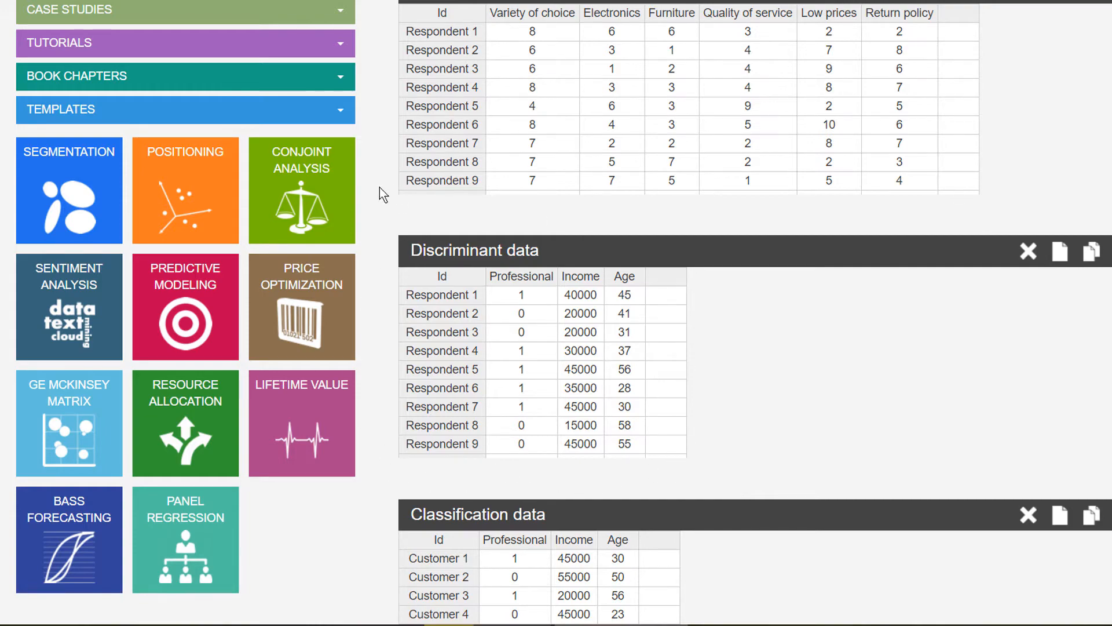
scroll(380, 187, up, 5)
Step: Keep discriminant analysis enabled with 'Discriminant data' as its dataset in the Segmentation options
click(294, 148)
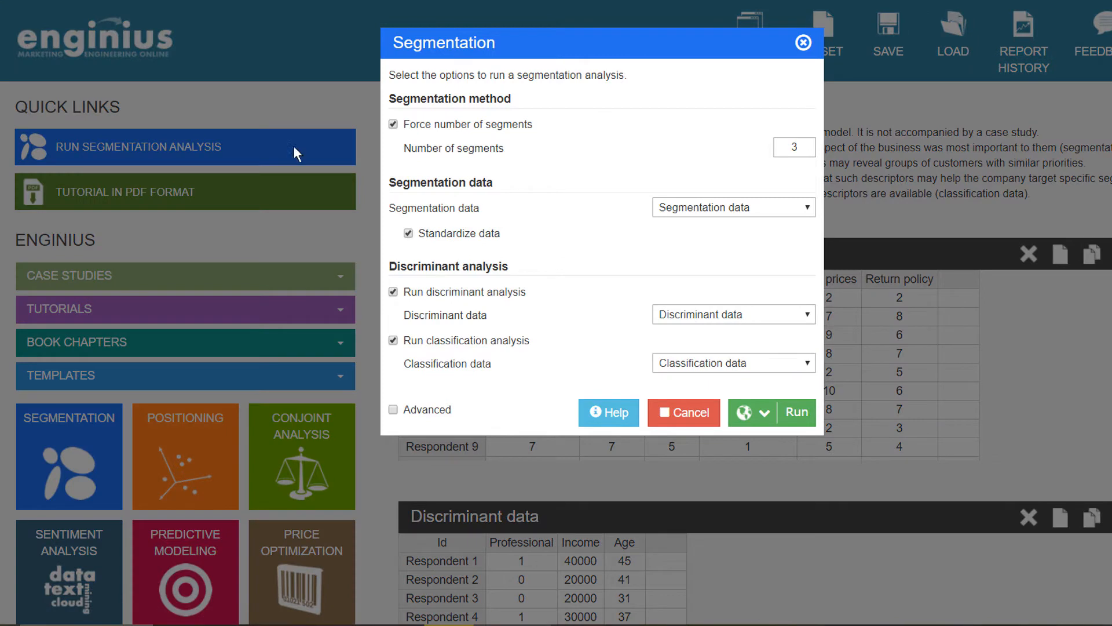
click(393, 292)
click(687, 315)
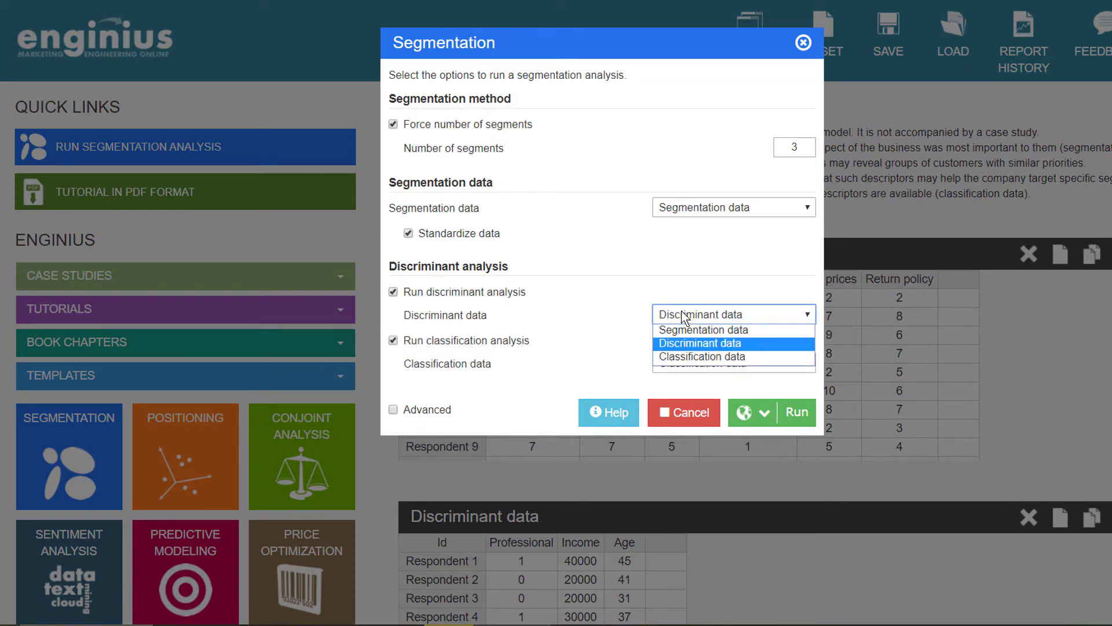
click(700, 344)
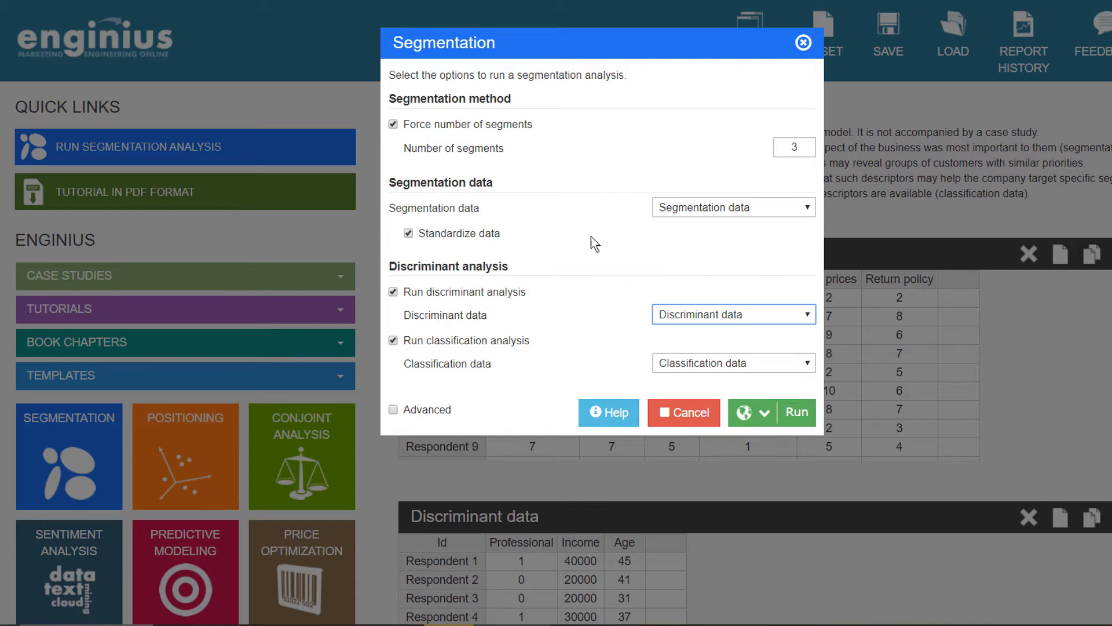
Step: Re-enable 'Force number of segments' and clear the segment count to re-enter 3
click(393, 125)
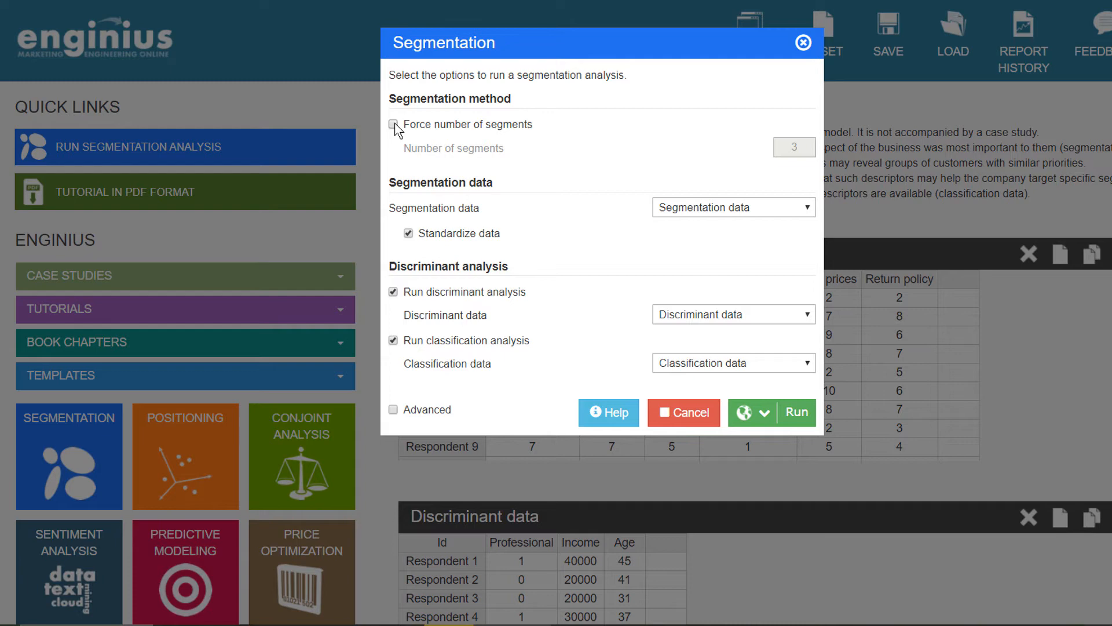
click(394, 125)
double_click(792, 147)
text(4)
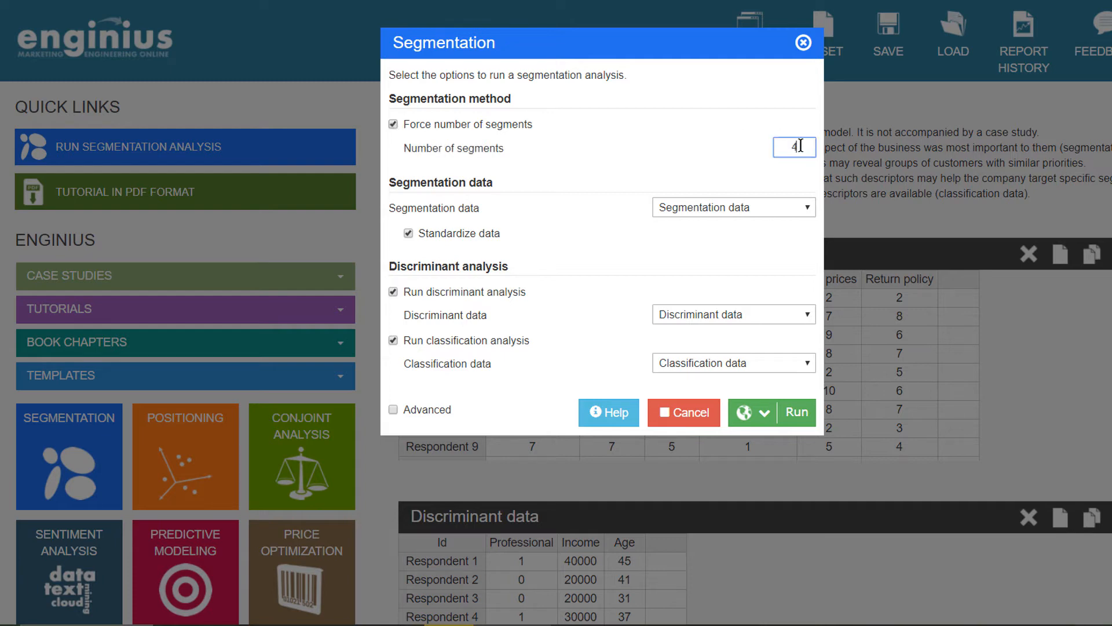
key(BackSpace)
text(3)
Step: Run the analysis to produce the 3-segment report with dendrogram and scree plot
click(797, 411)
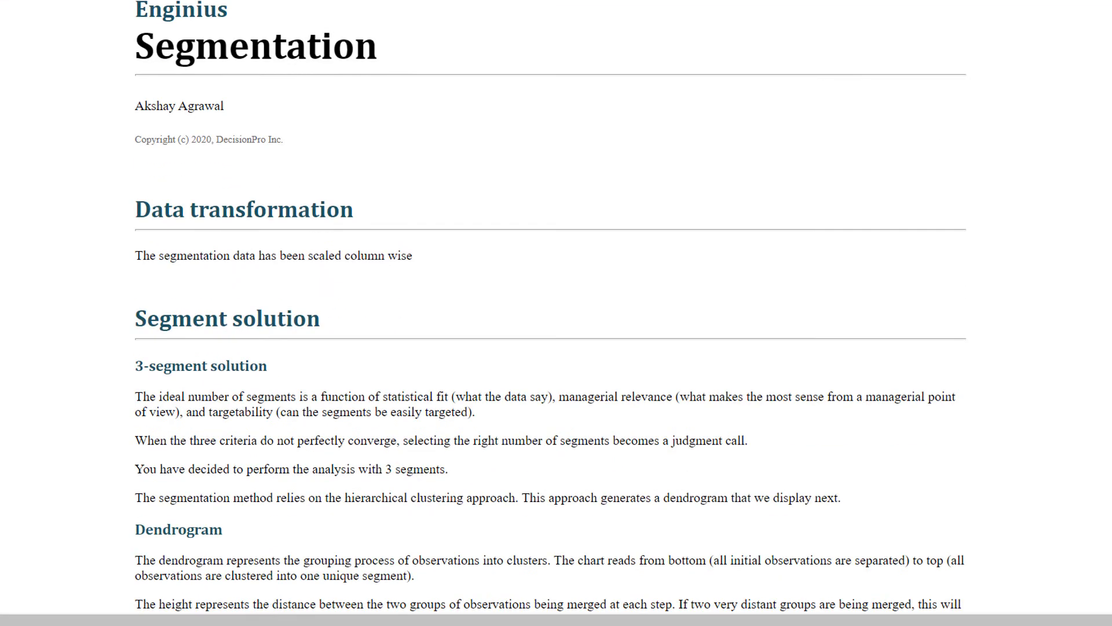
scroll(556, 348, down, 3)
scroll(557, 348, down, 2)
scroll(556, 348, down, 2)
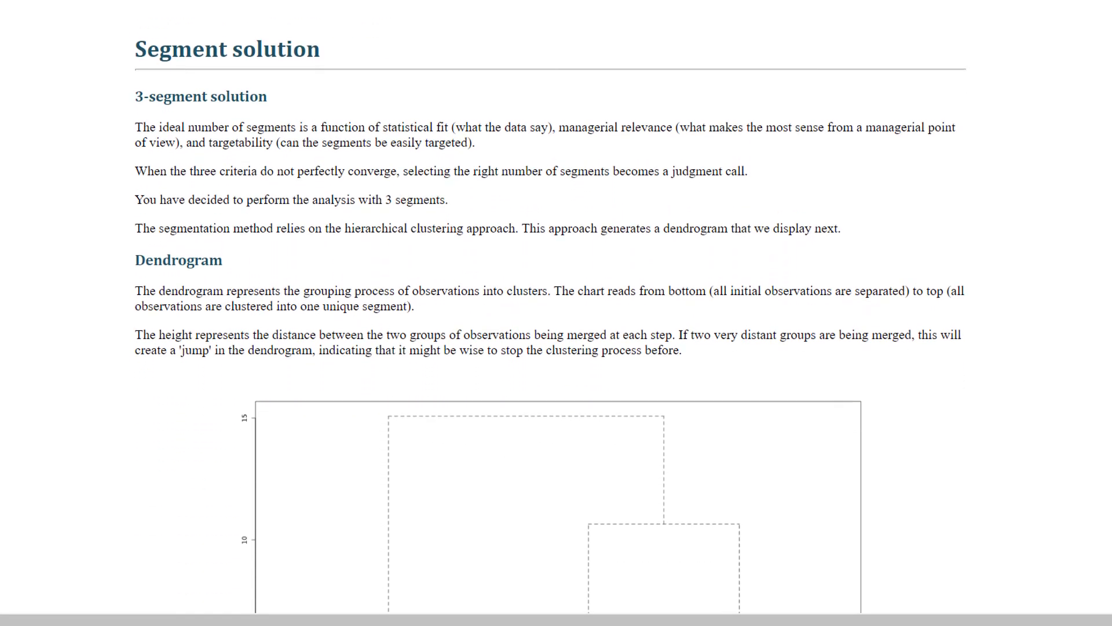
scroll(557, 348, down, 2)
scroll(556, 348, down, 2)
scroll(557, 347, down, 2)
scroll(556, 347, down, 2)
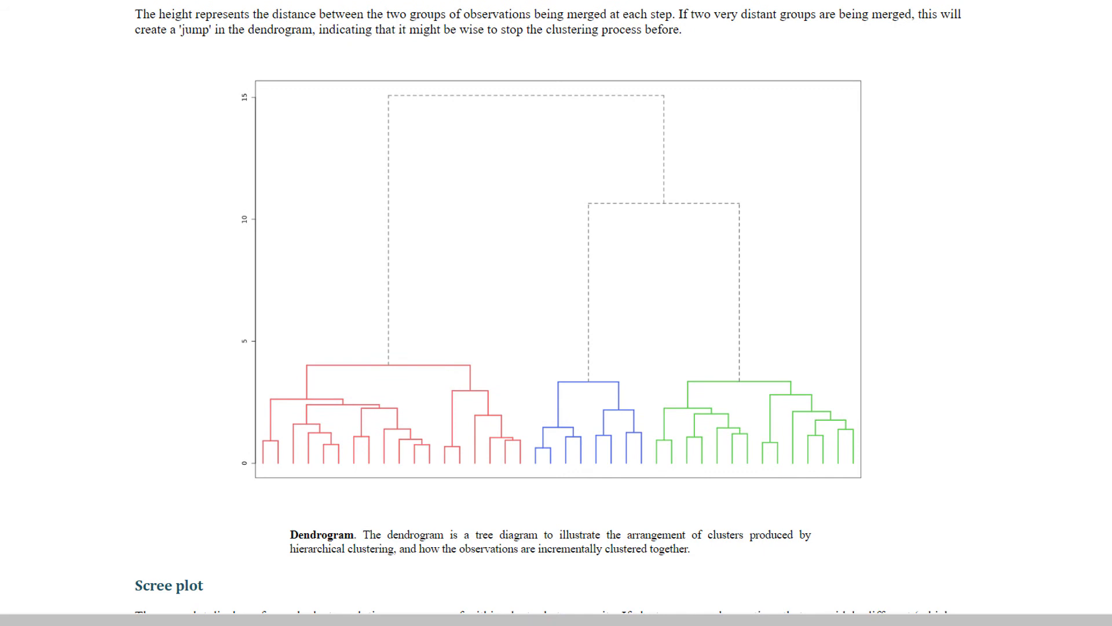
scroll(557, 348, down, 3)
scroll(556, 347, down, 3)
scroll(557, 347, down, 1)
scroll(557, 348, down, 1)
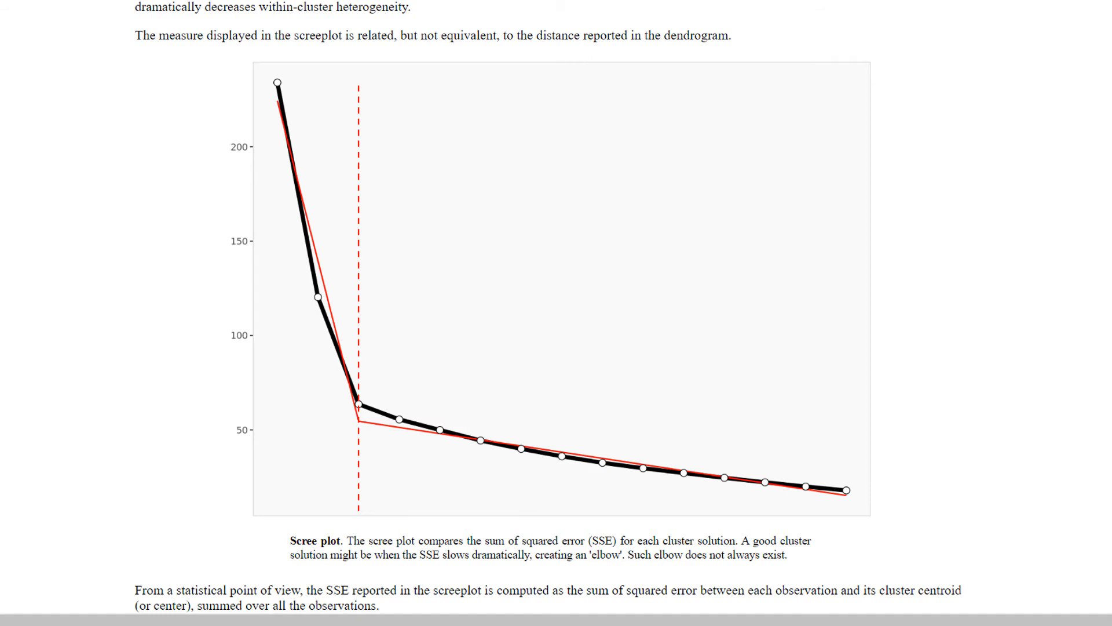
scroll(557, 313, down, 5)
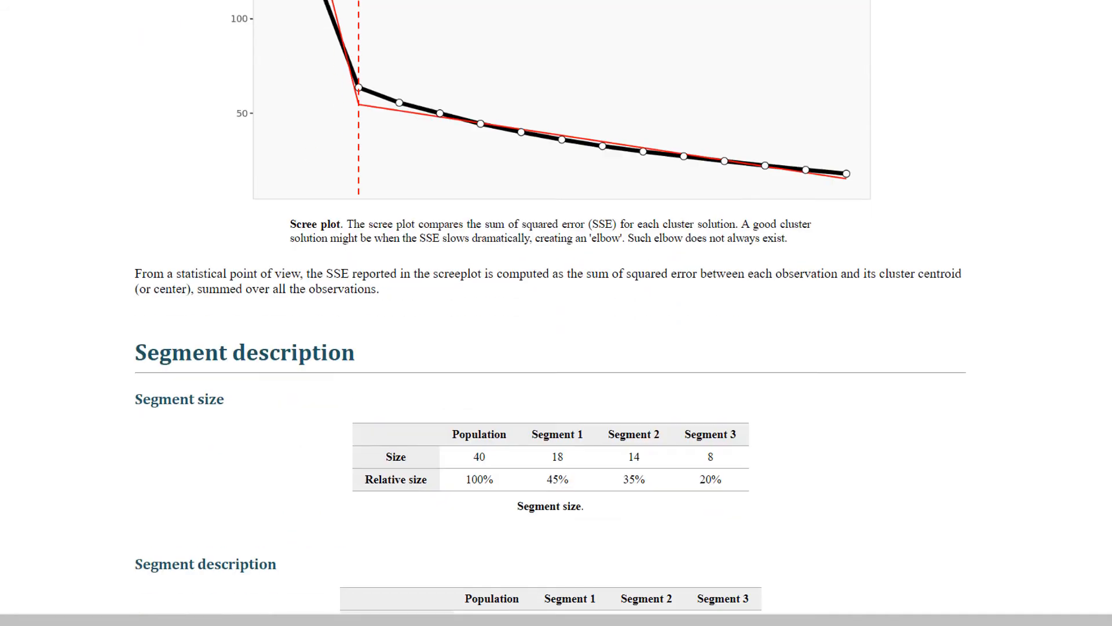
scroll(556, 313, down, 5)
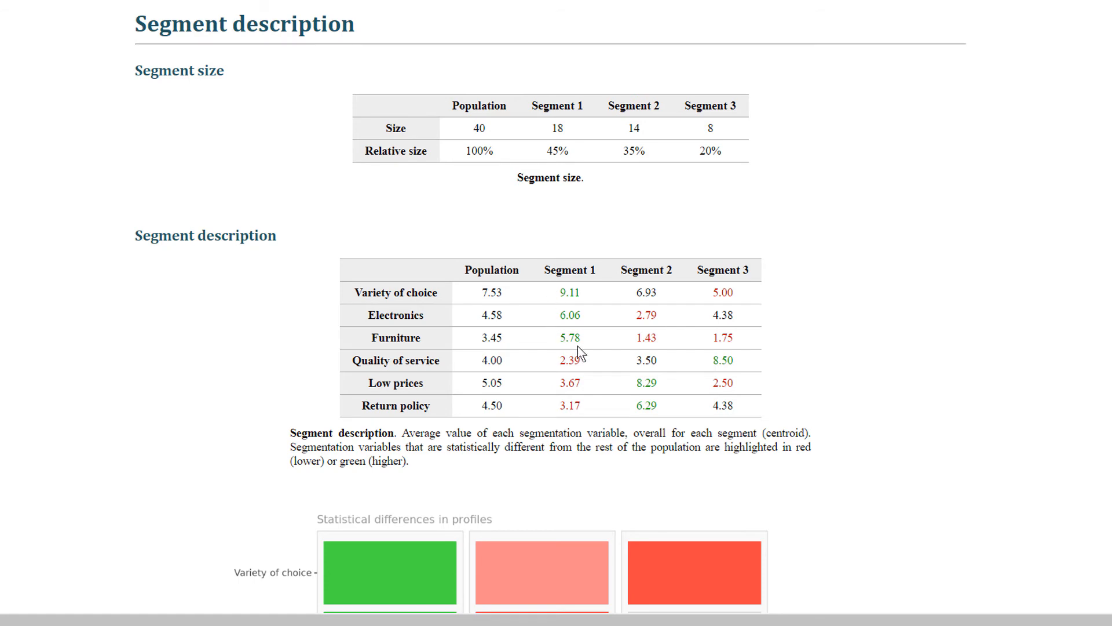
scroll(959, 272, down, 5)
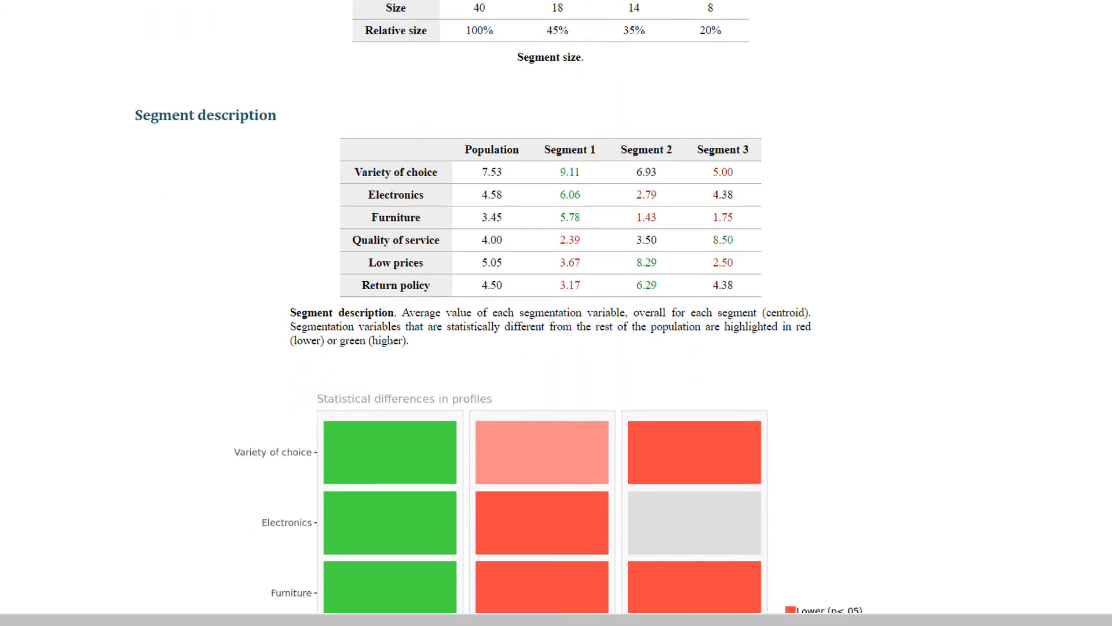
scroll(958, 271, down, 5)
scroll(959, 271, down, 5)
scroll(958, 272, down, 1)
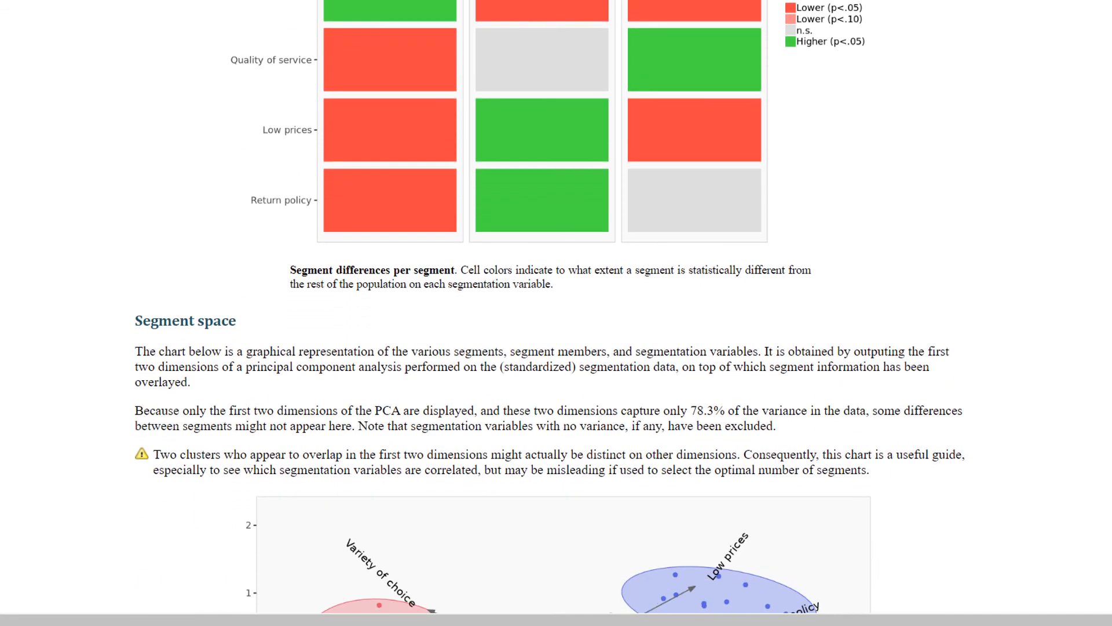
scroll(959, 271, down, 3)
scroll(959, 271, down, 3)
scroll(959, 271, down, 2)
scroll(959, 271, down, 2)
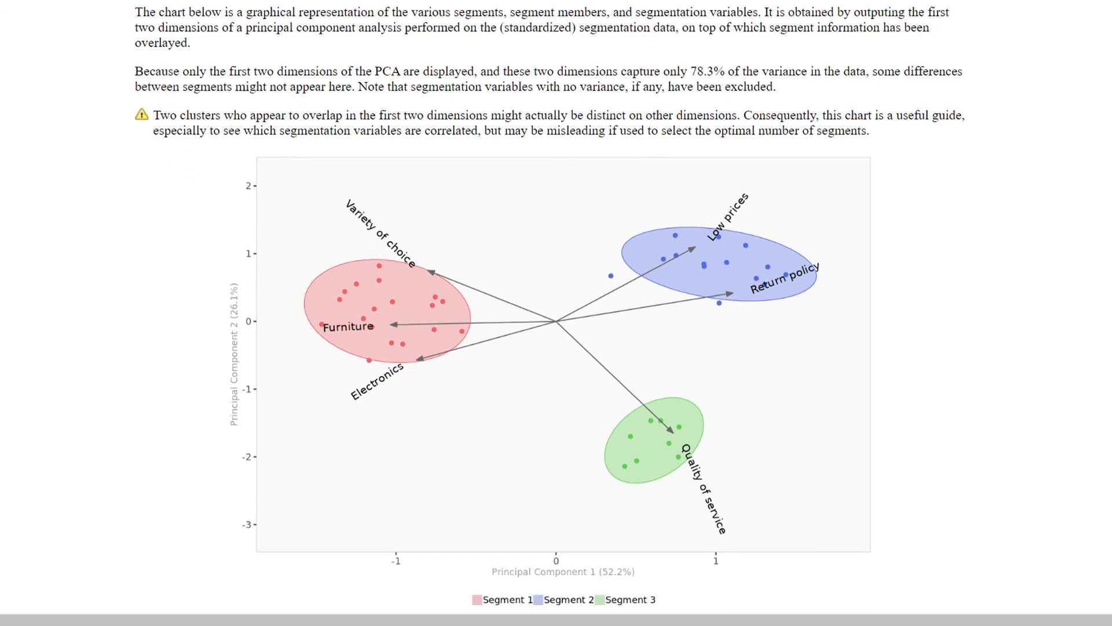
scroll(959, 272, down, 2)
scroll(958, 271, down, 2)
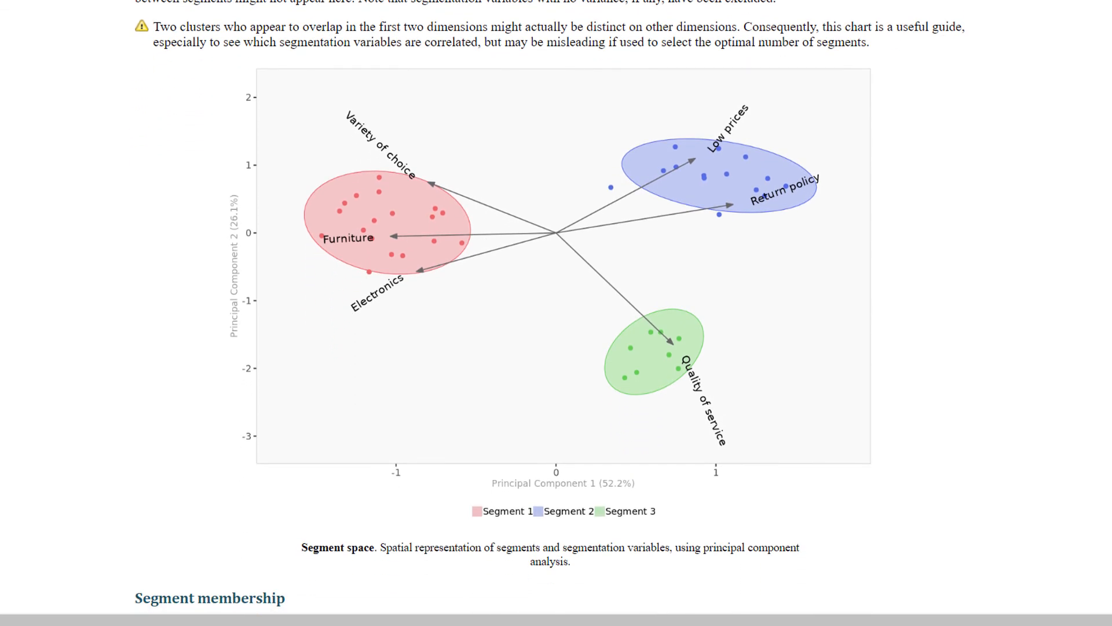
scroll(958, 271, down, 2)
scroll(959, 271, down, 2)
scroll(958, 271, down, 2)
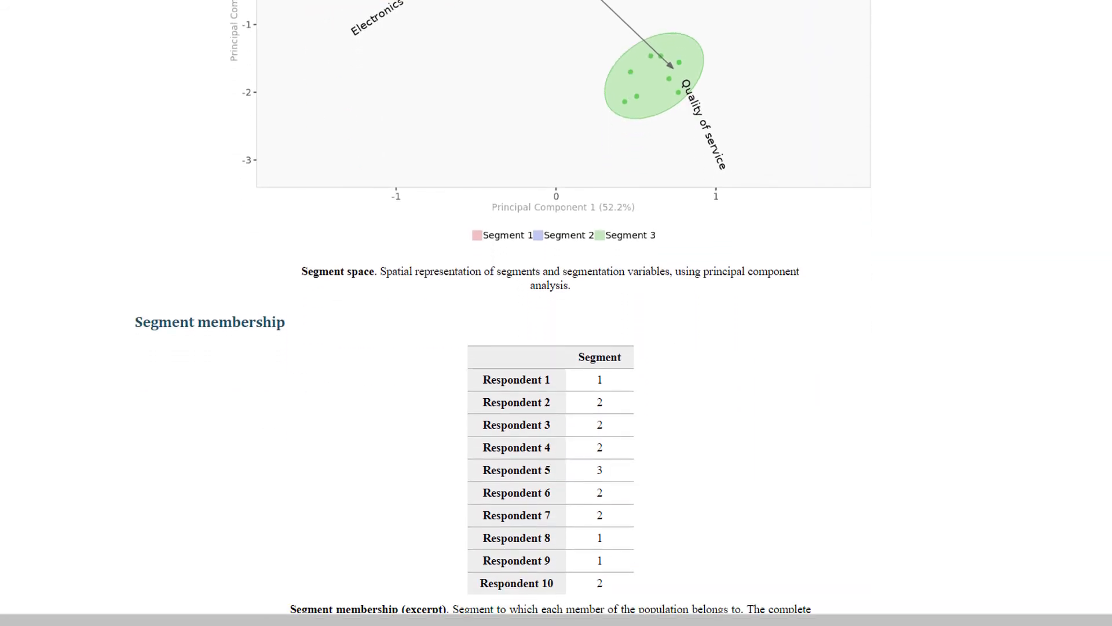
scroll(958, 271, down, 2)
scroll(556, 314, down, 1)
scroll(556, 313, down, 1)
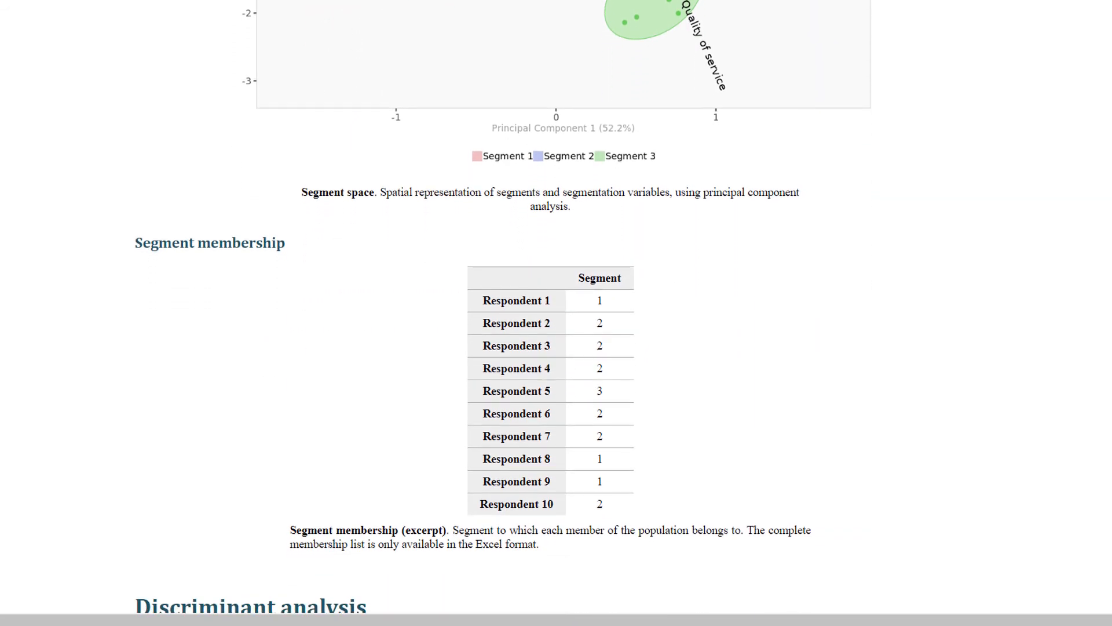
scroll(556, 313, down, 1)
scroll(556, 312, down, 1)
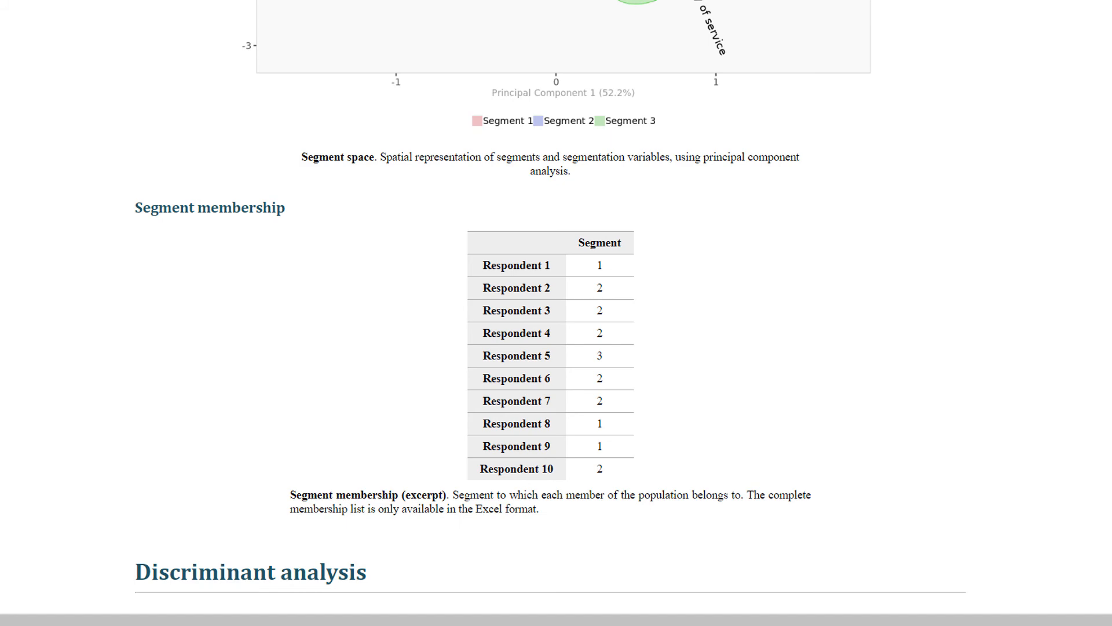
scroll(556, 313, down, 5)
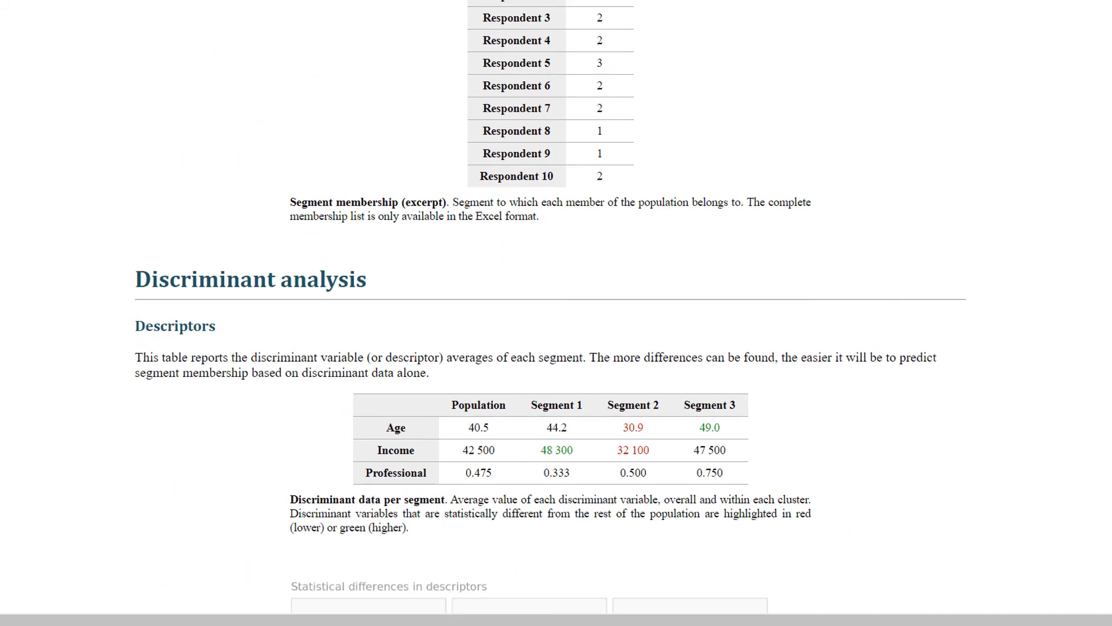
scroll(556, 313, down, 1)
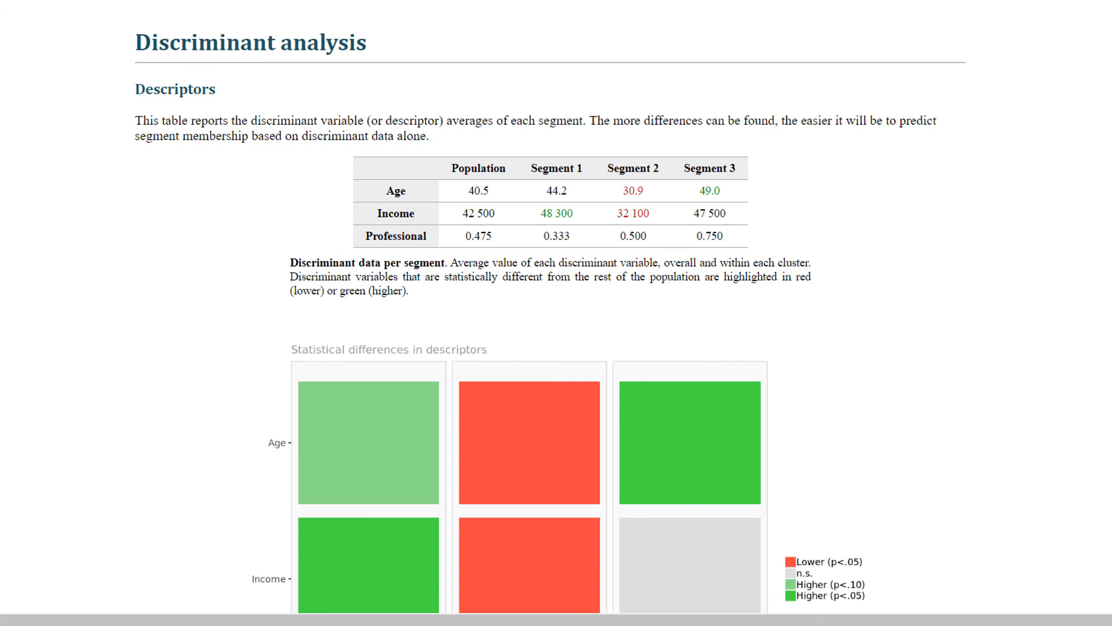
scroll(556, 313, down, 5)
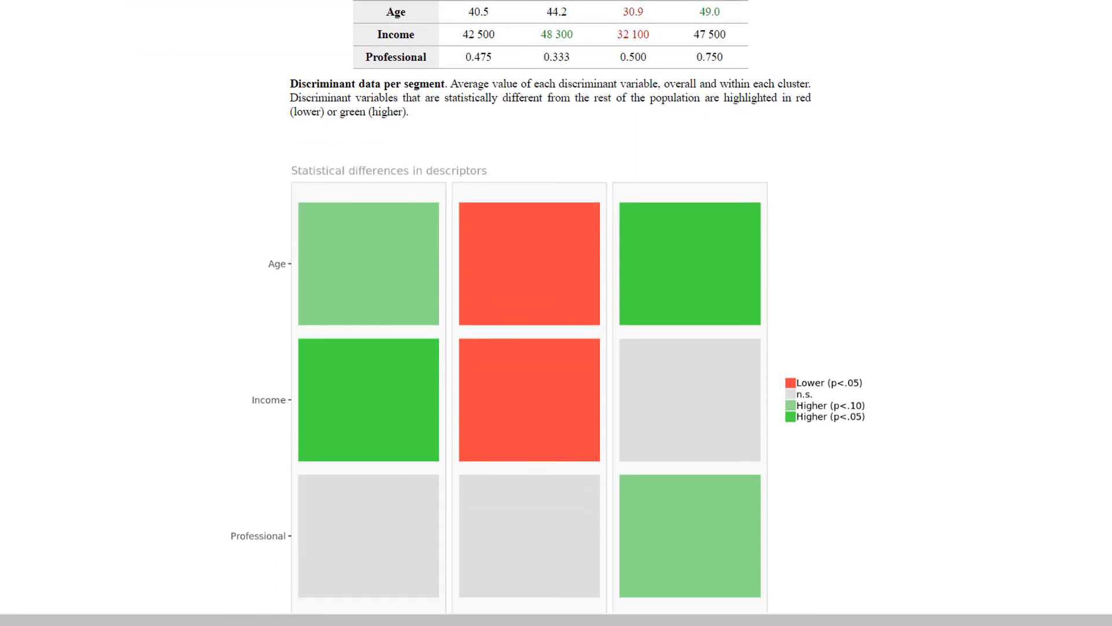